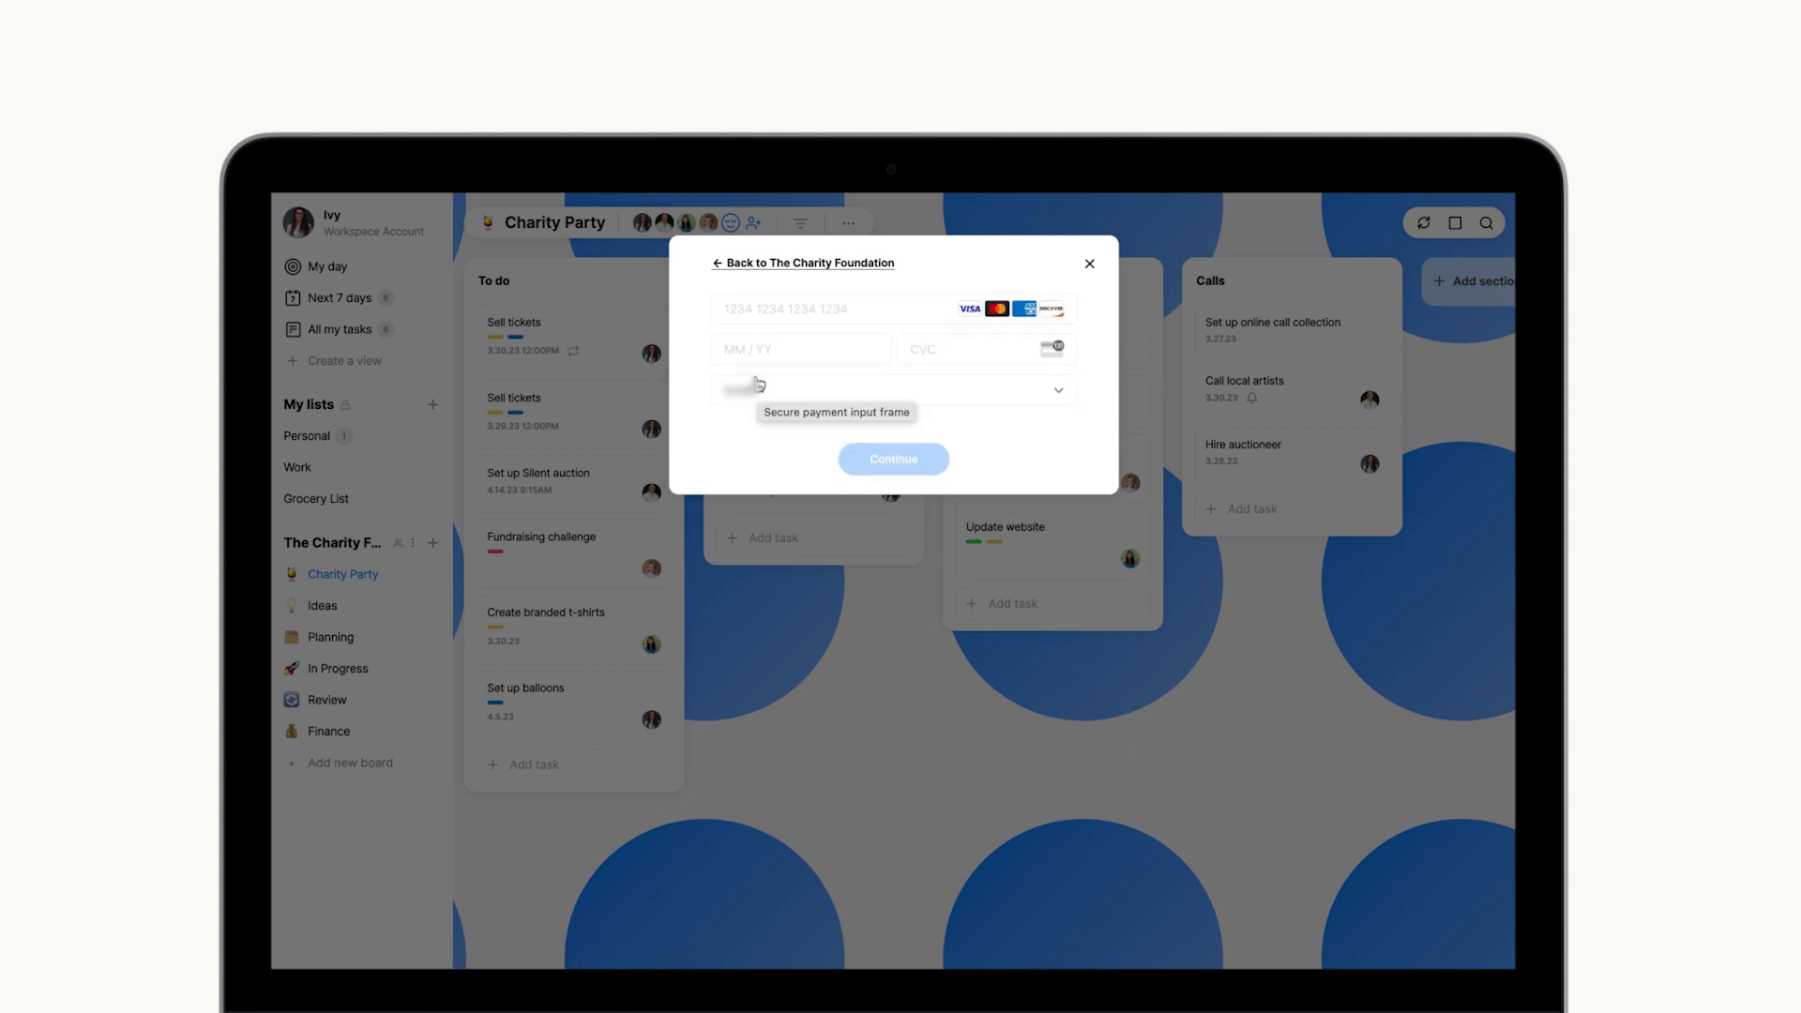
click(718, 266)
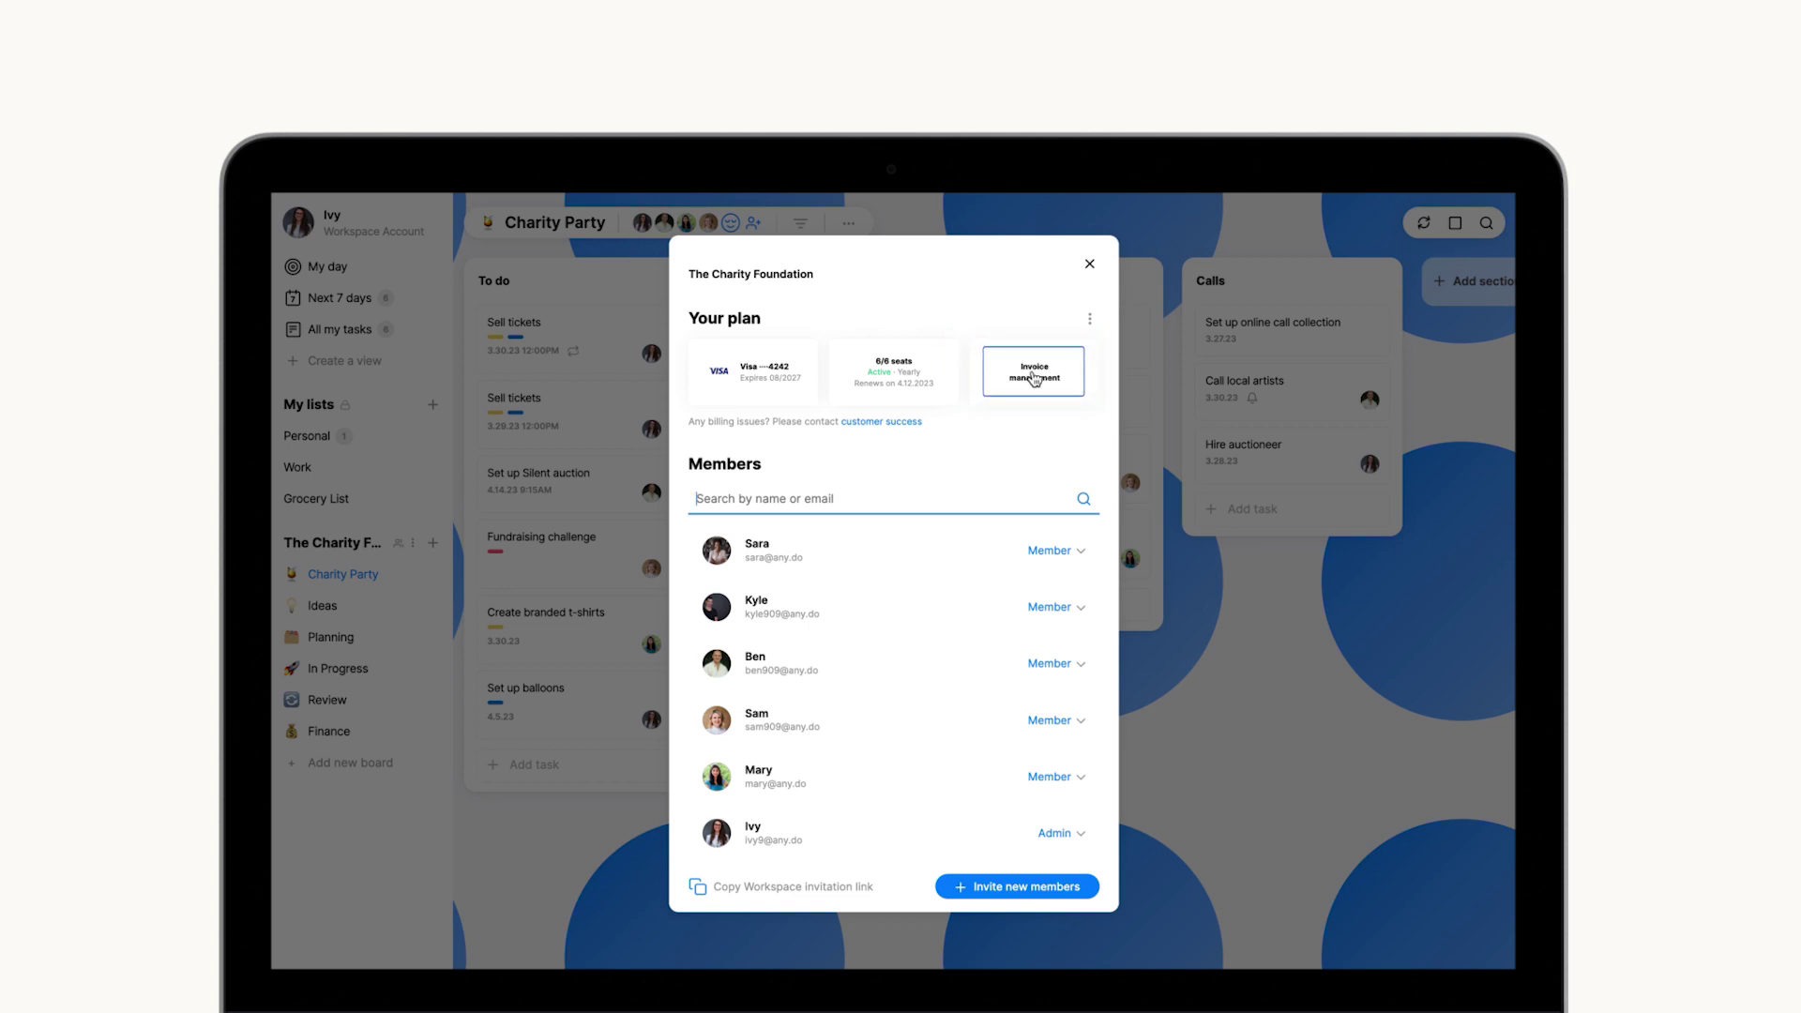
click(1034, 379)
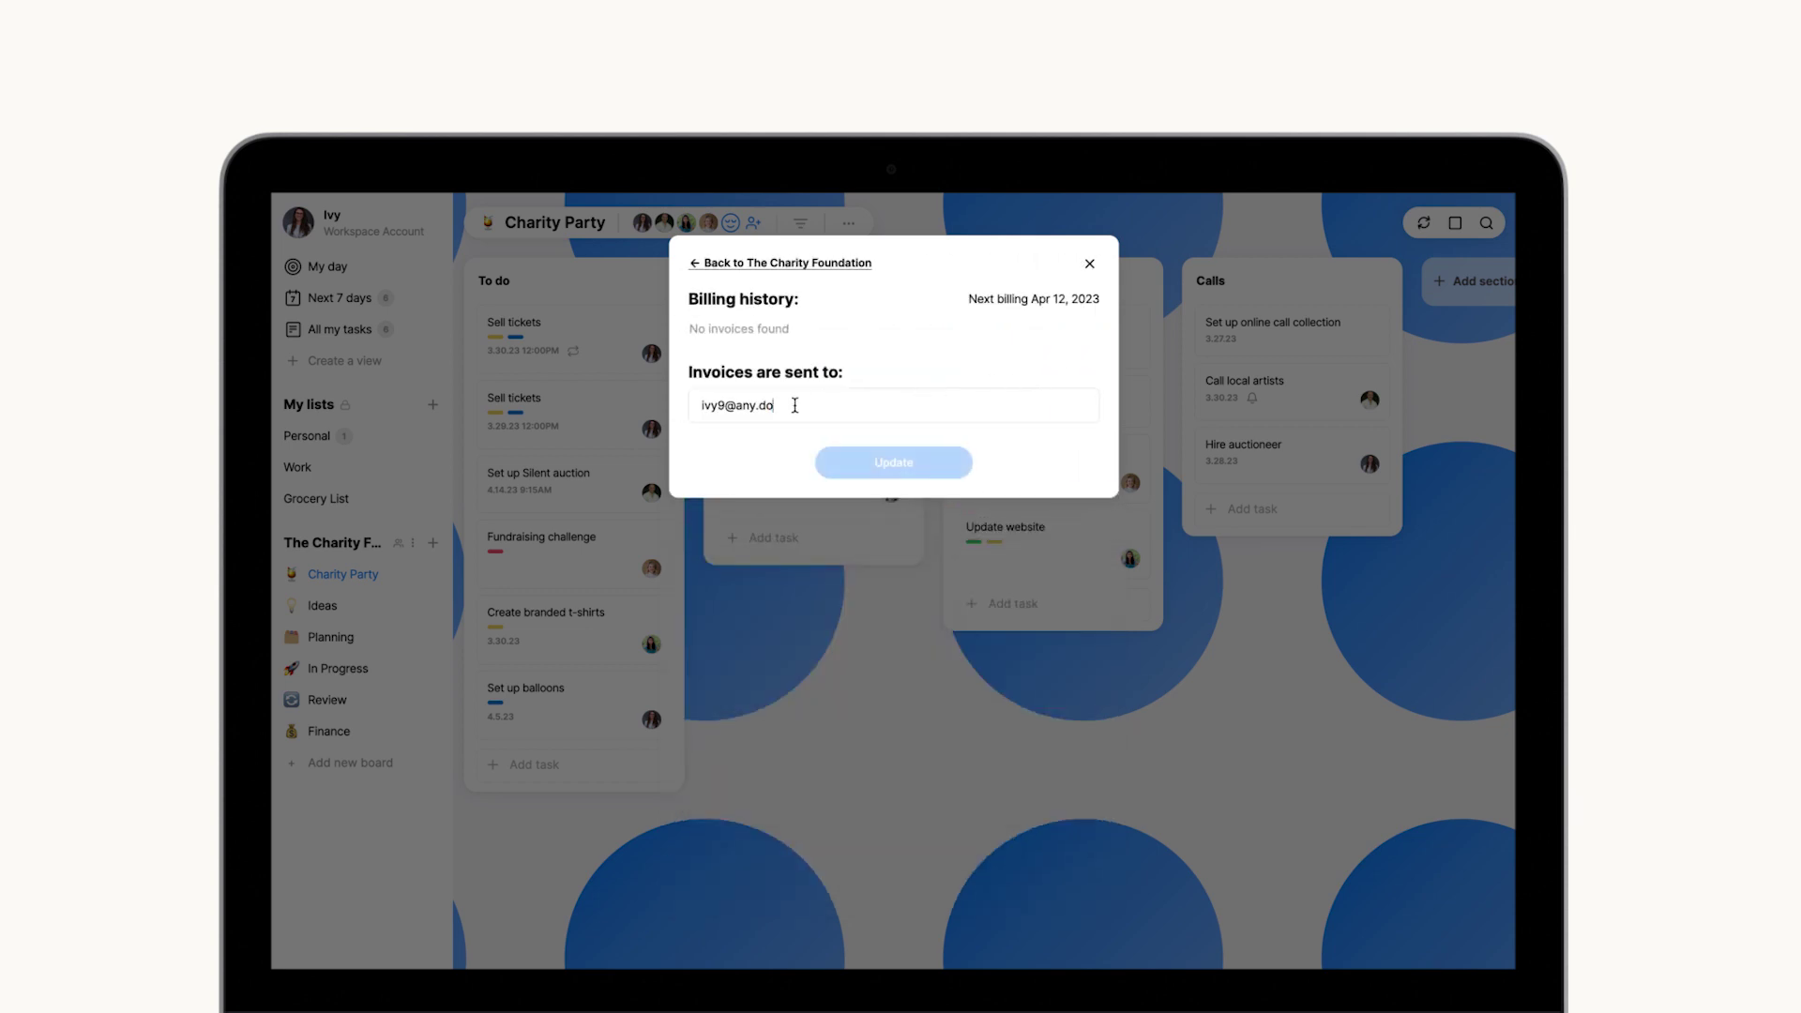
click(795, 405)
key(BackSpace)
key(BackSpace)
key(BackSpace)
key(BackSpace)
text(gm)
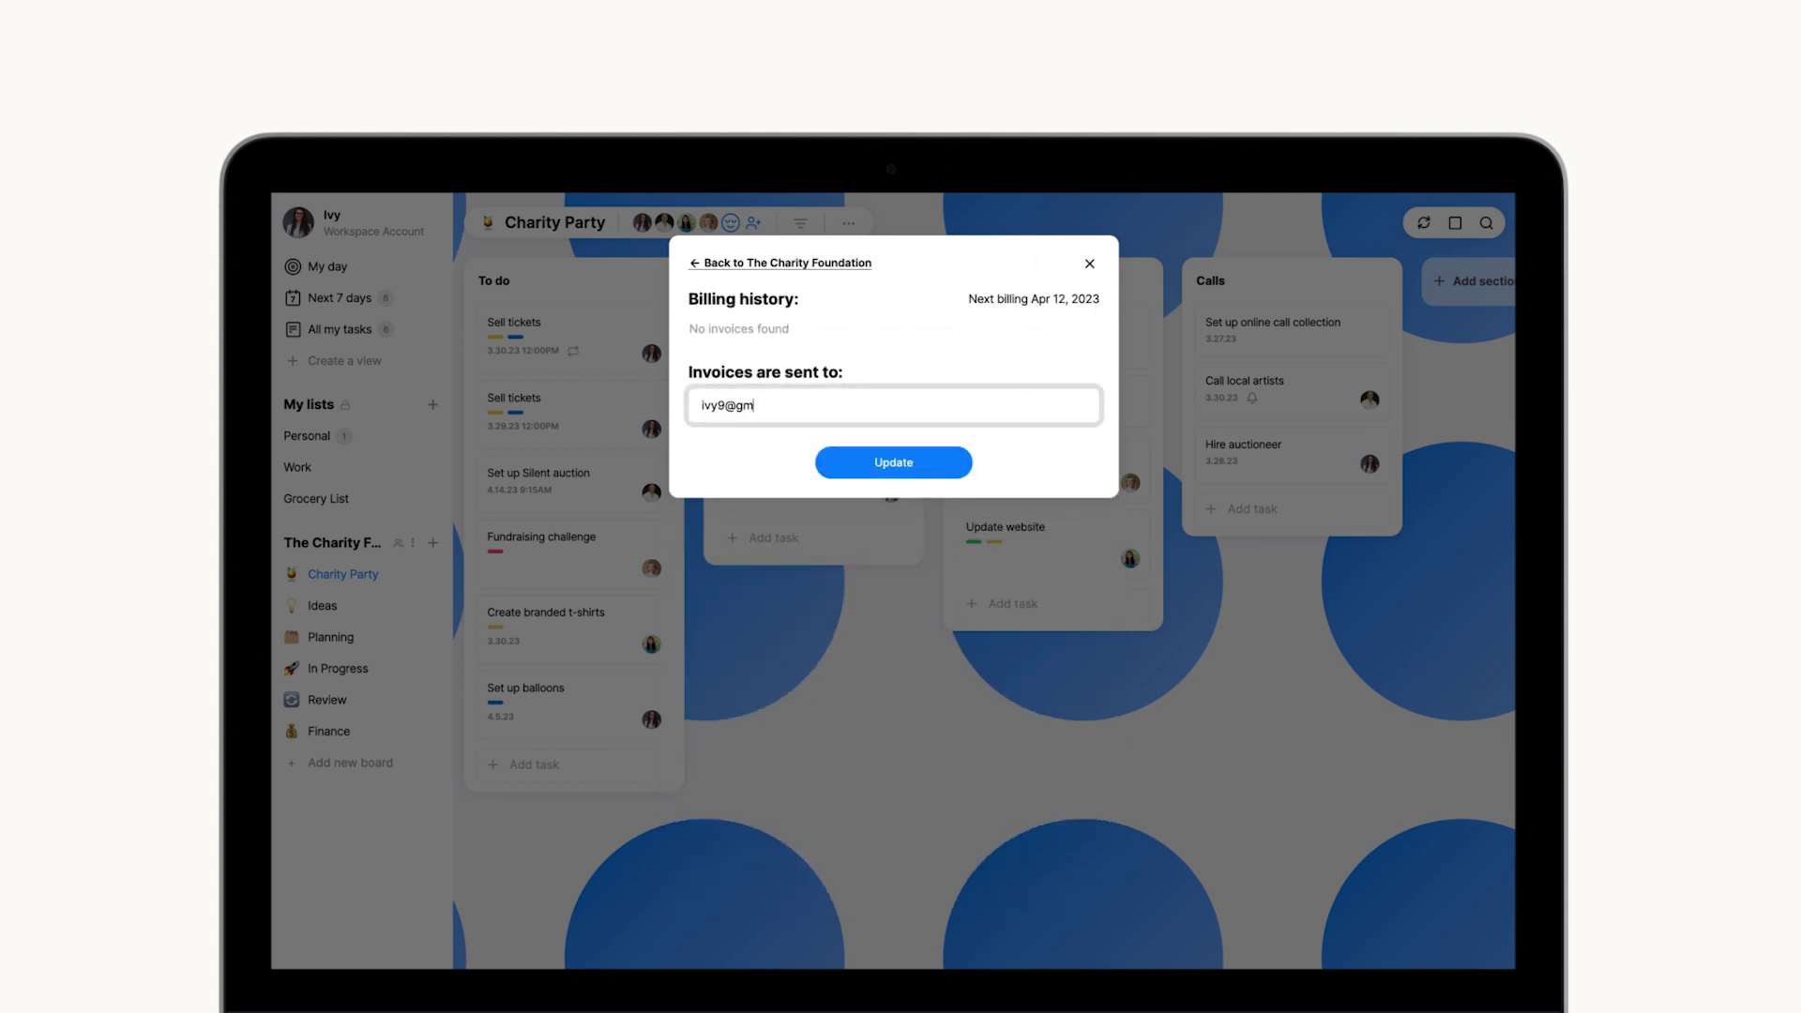
text(ail.com)
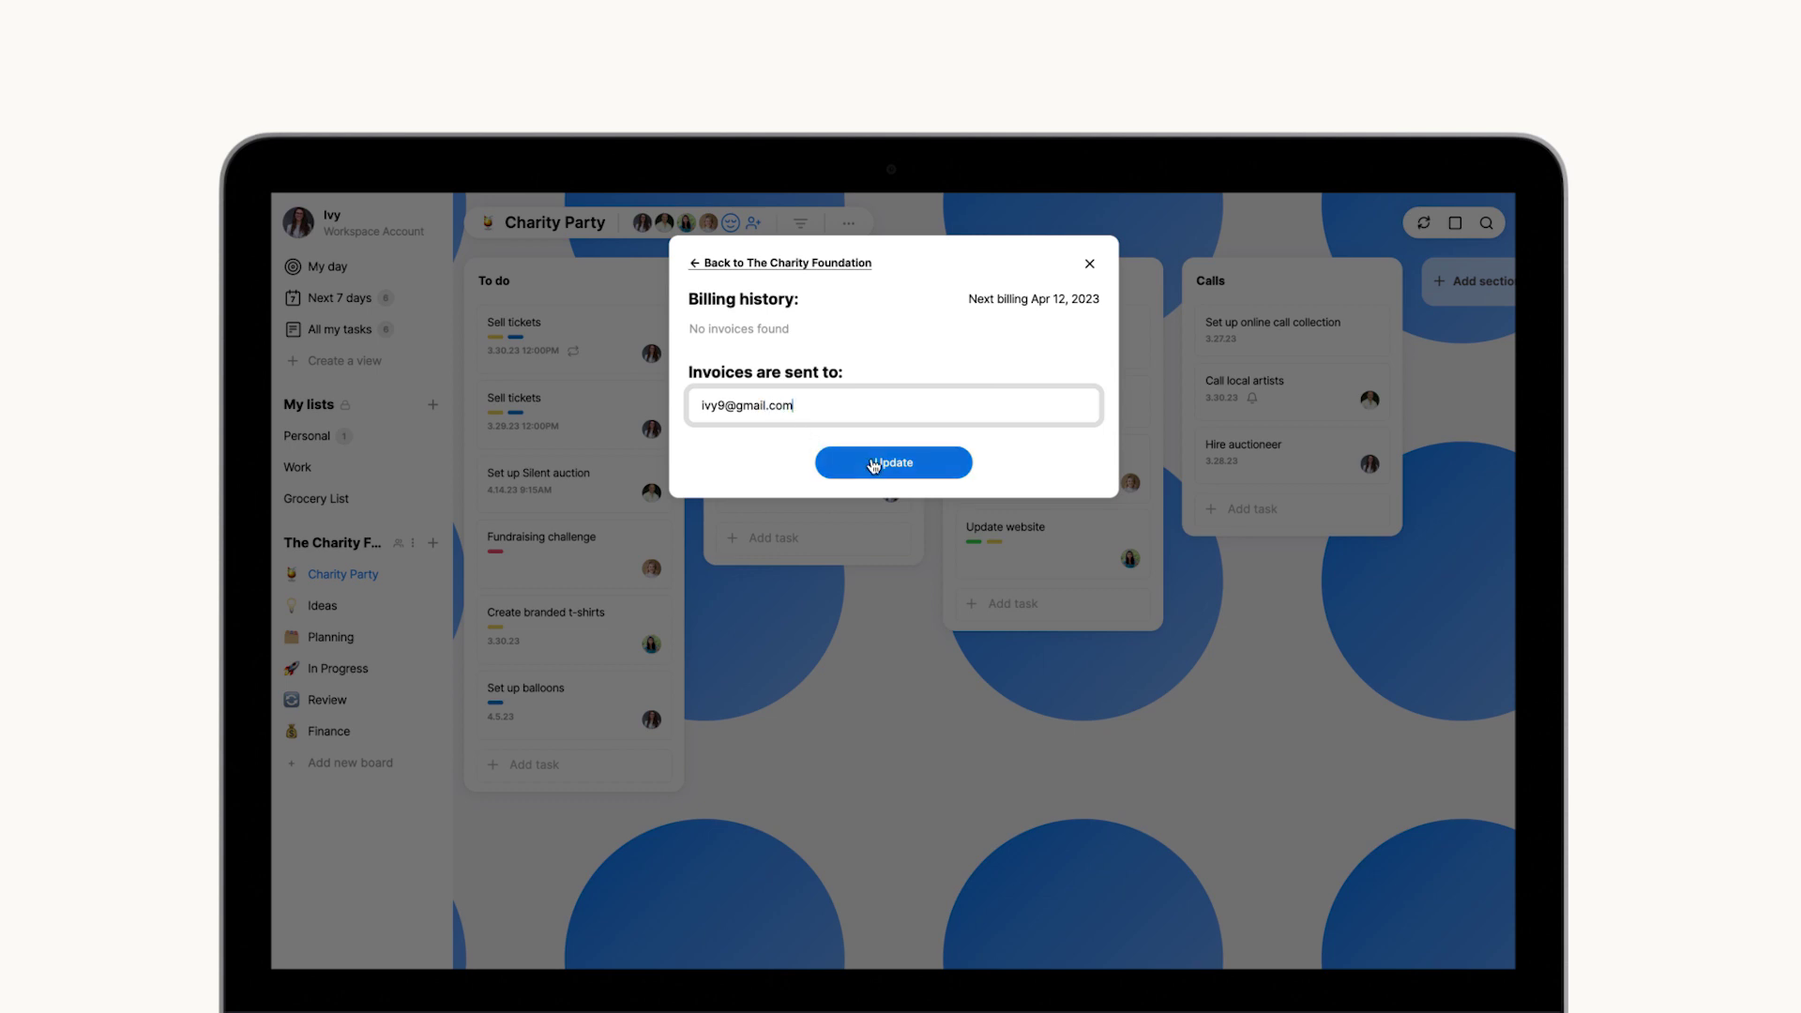
click(876, 466)
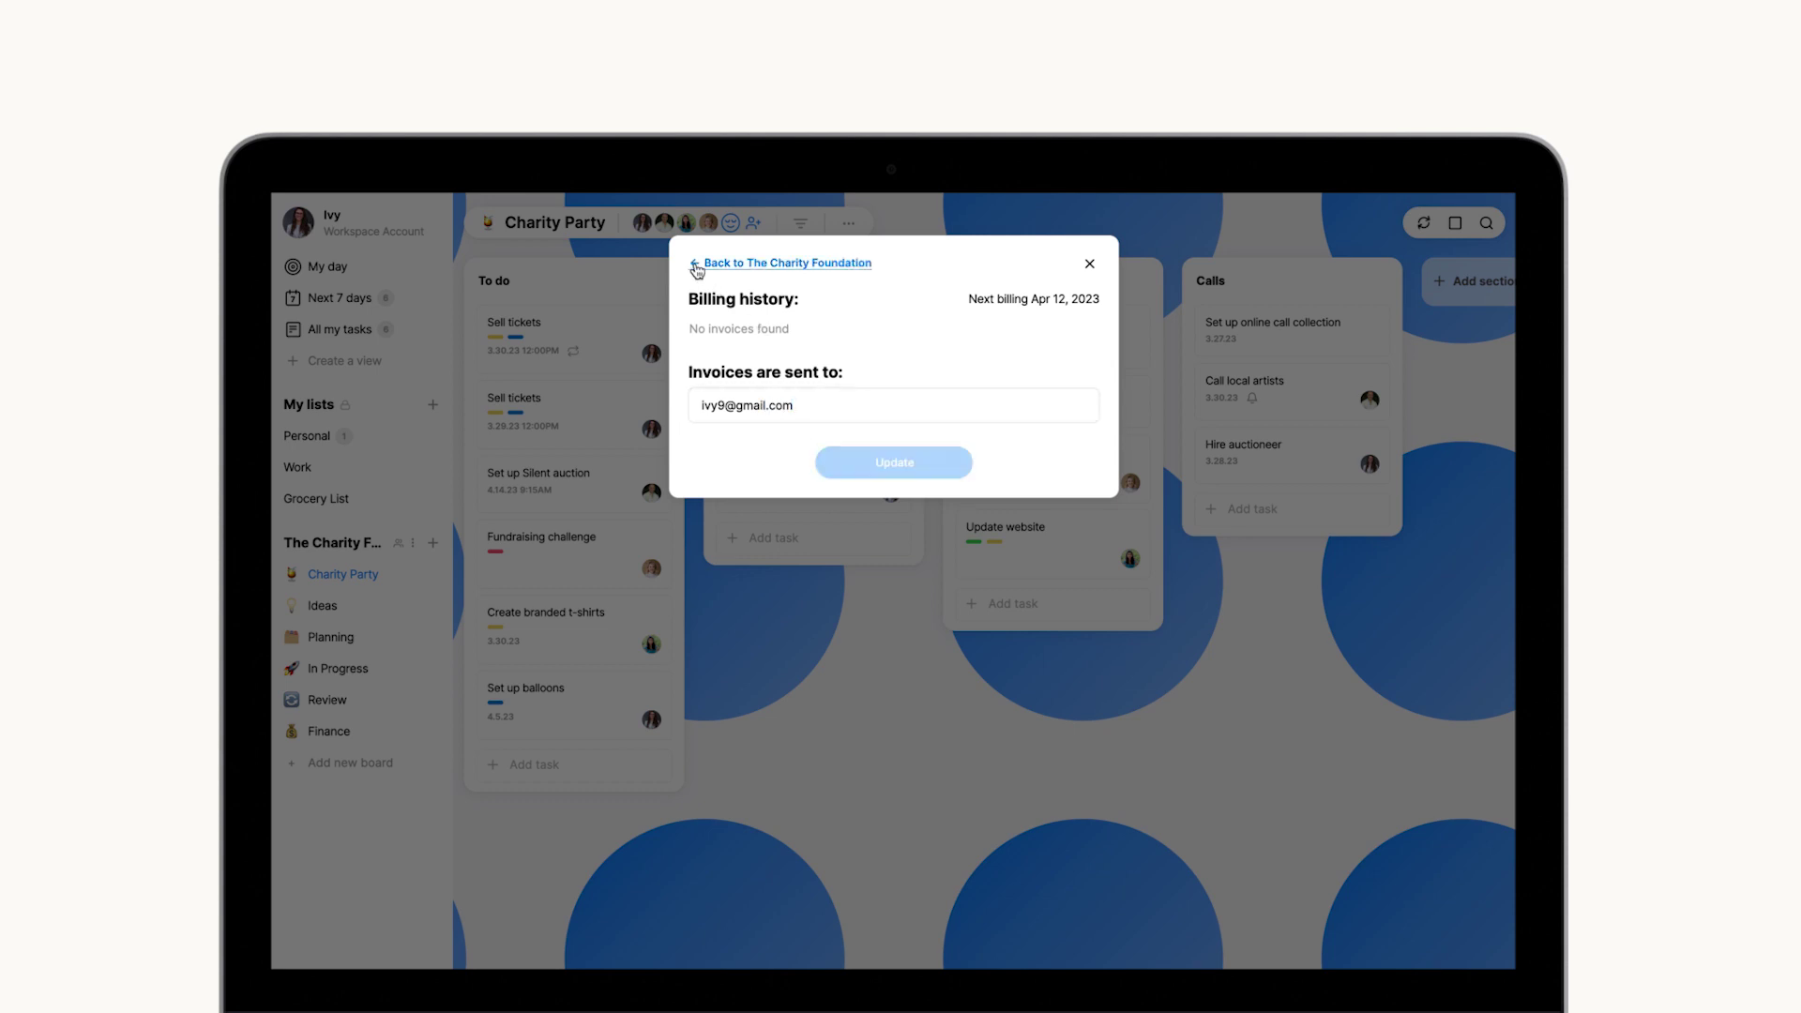
- Go back to the plan and members view, briefly opening the invite-members form
click(696, 265)
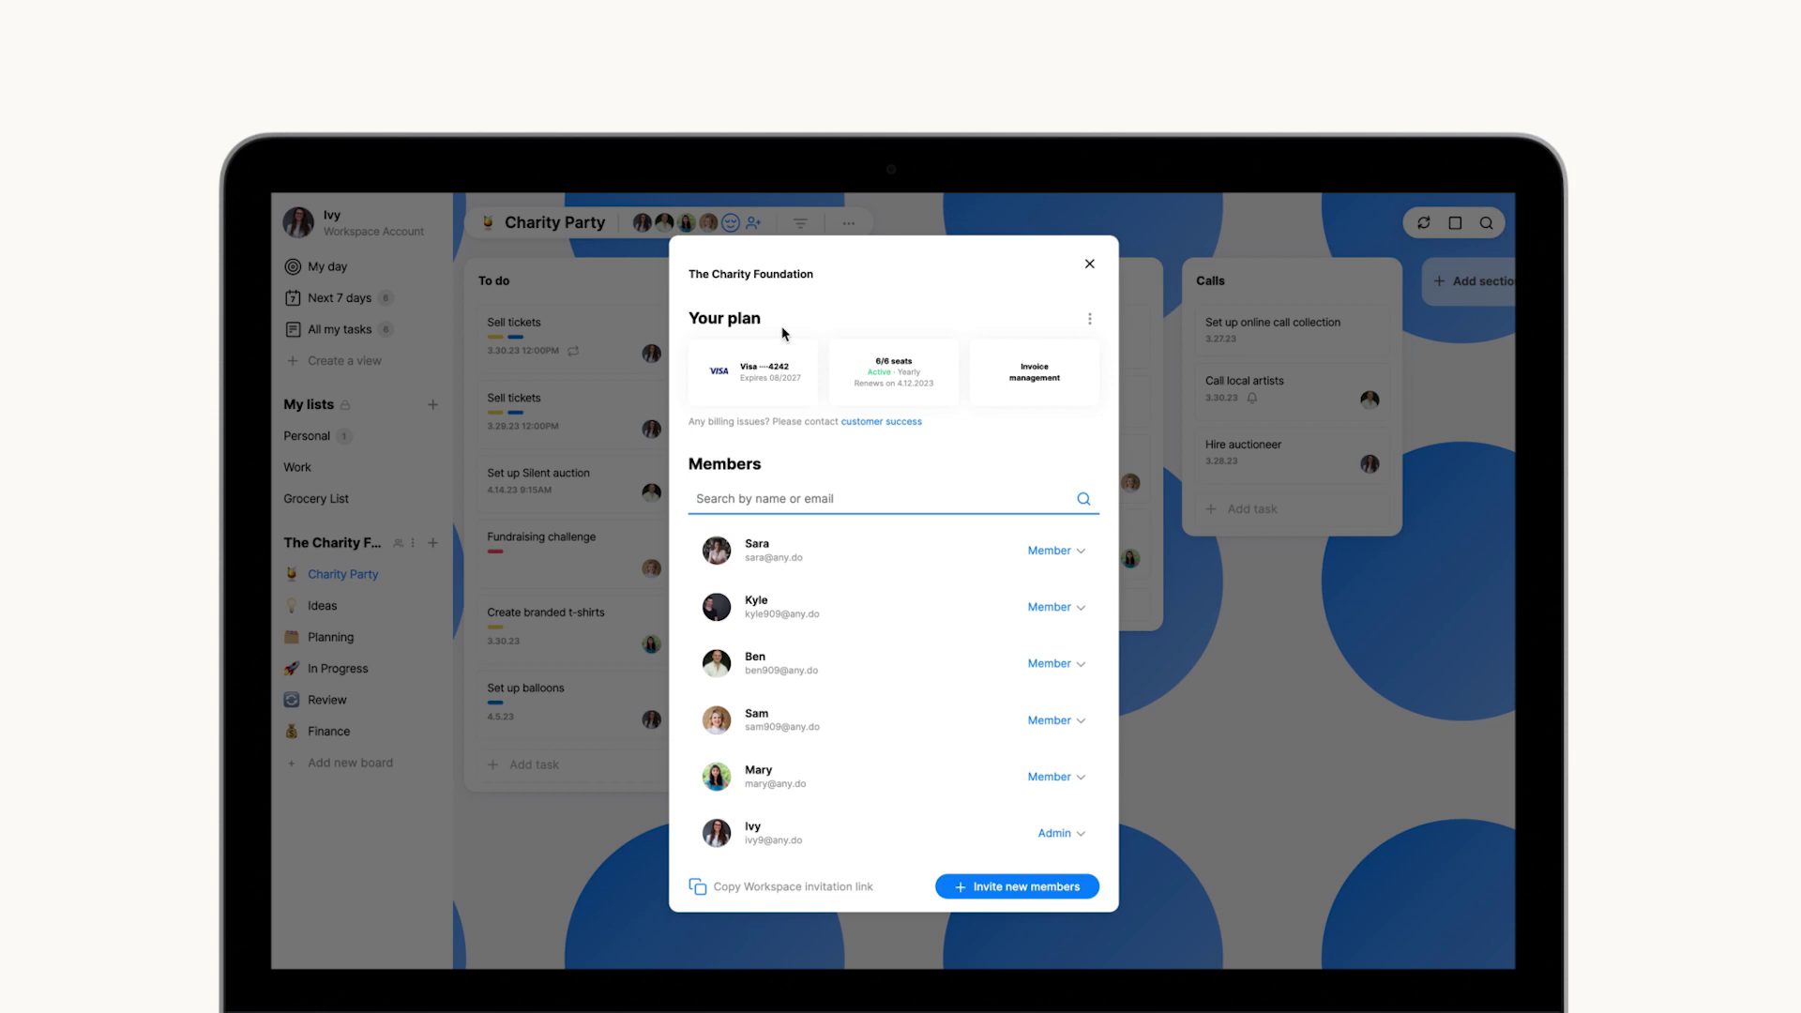
click(1024, 886)
click(696, 278)
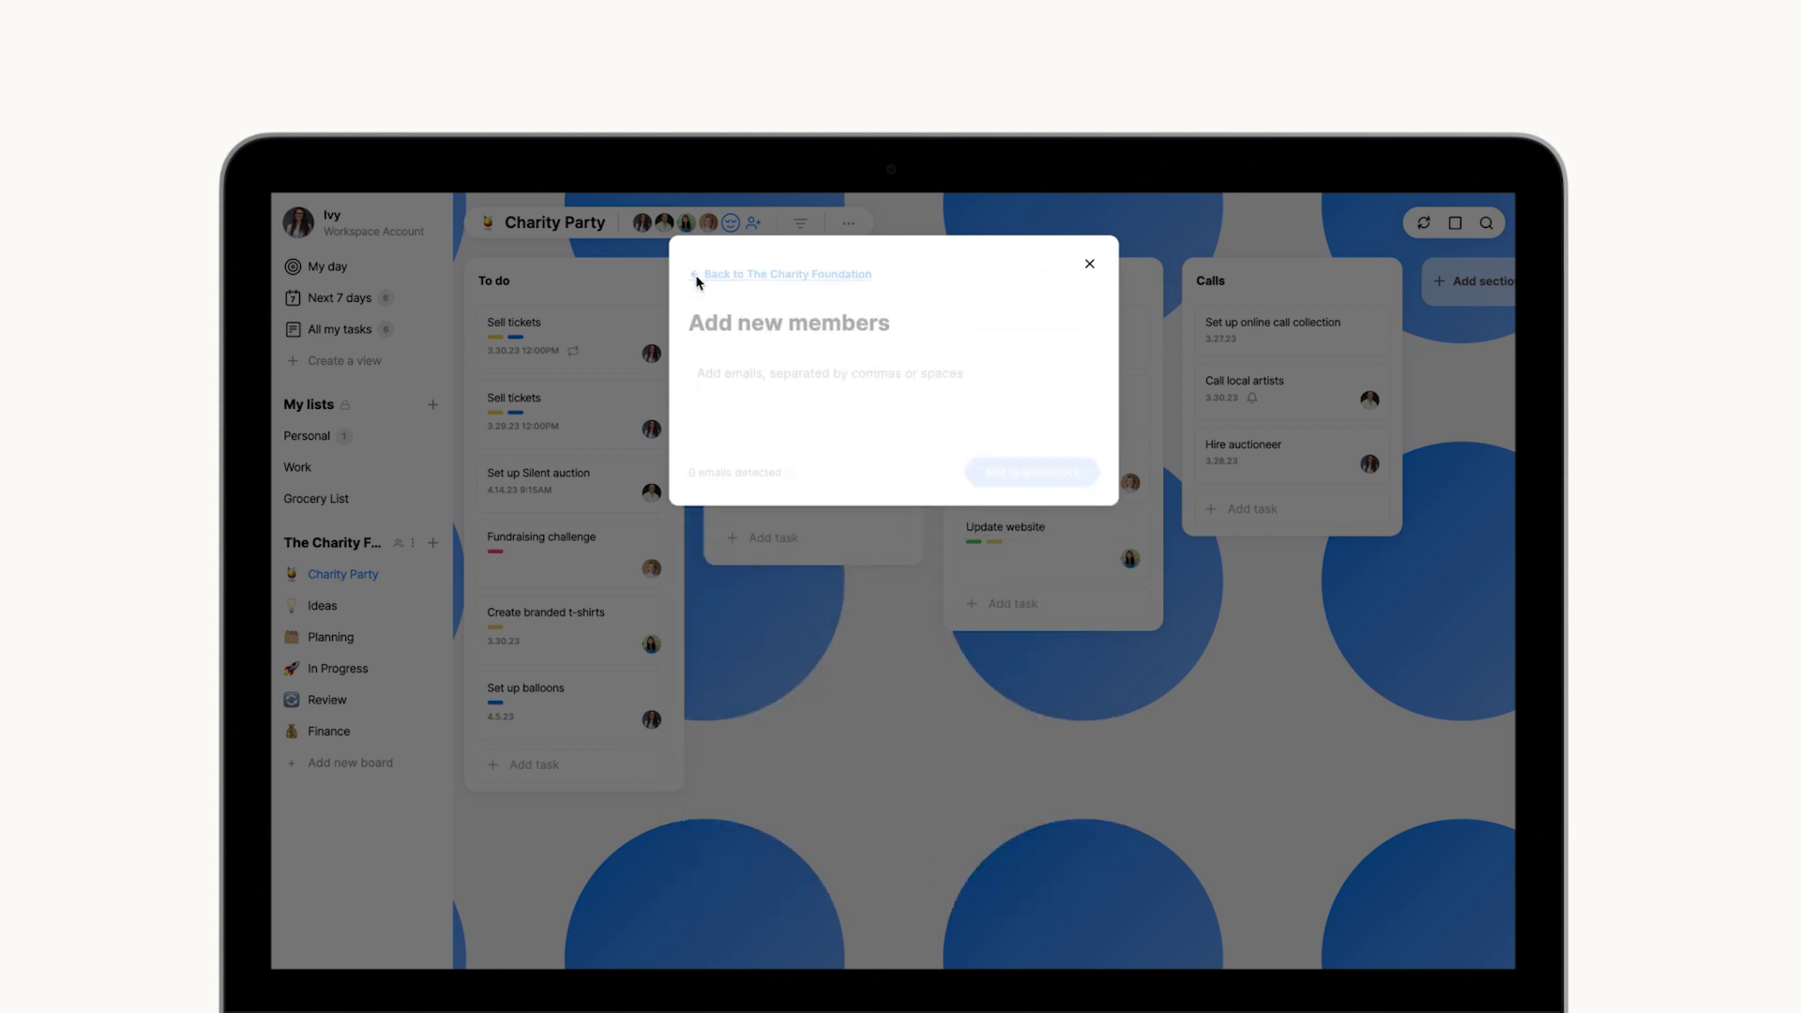
- Remove Sara using her Member role dropdown
click(1078, 551)
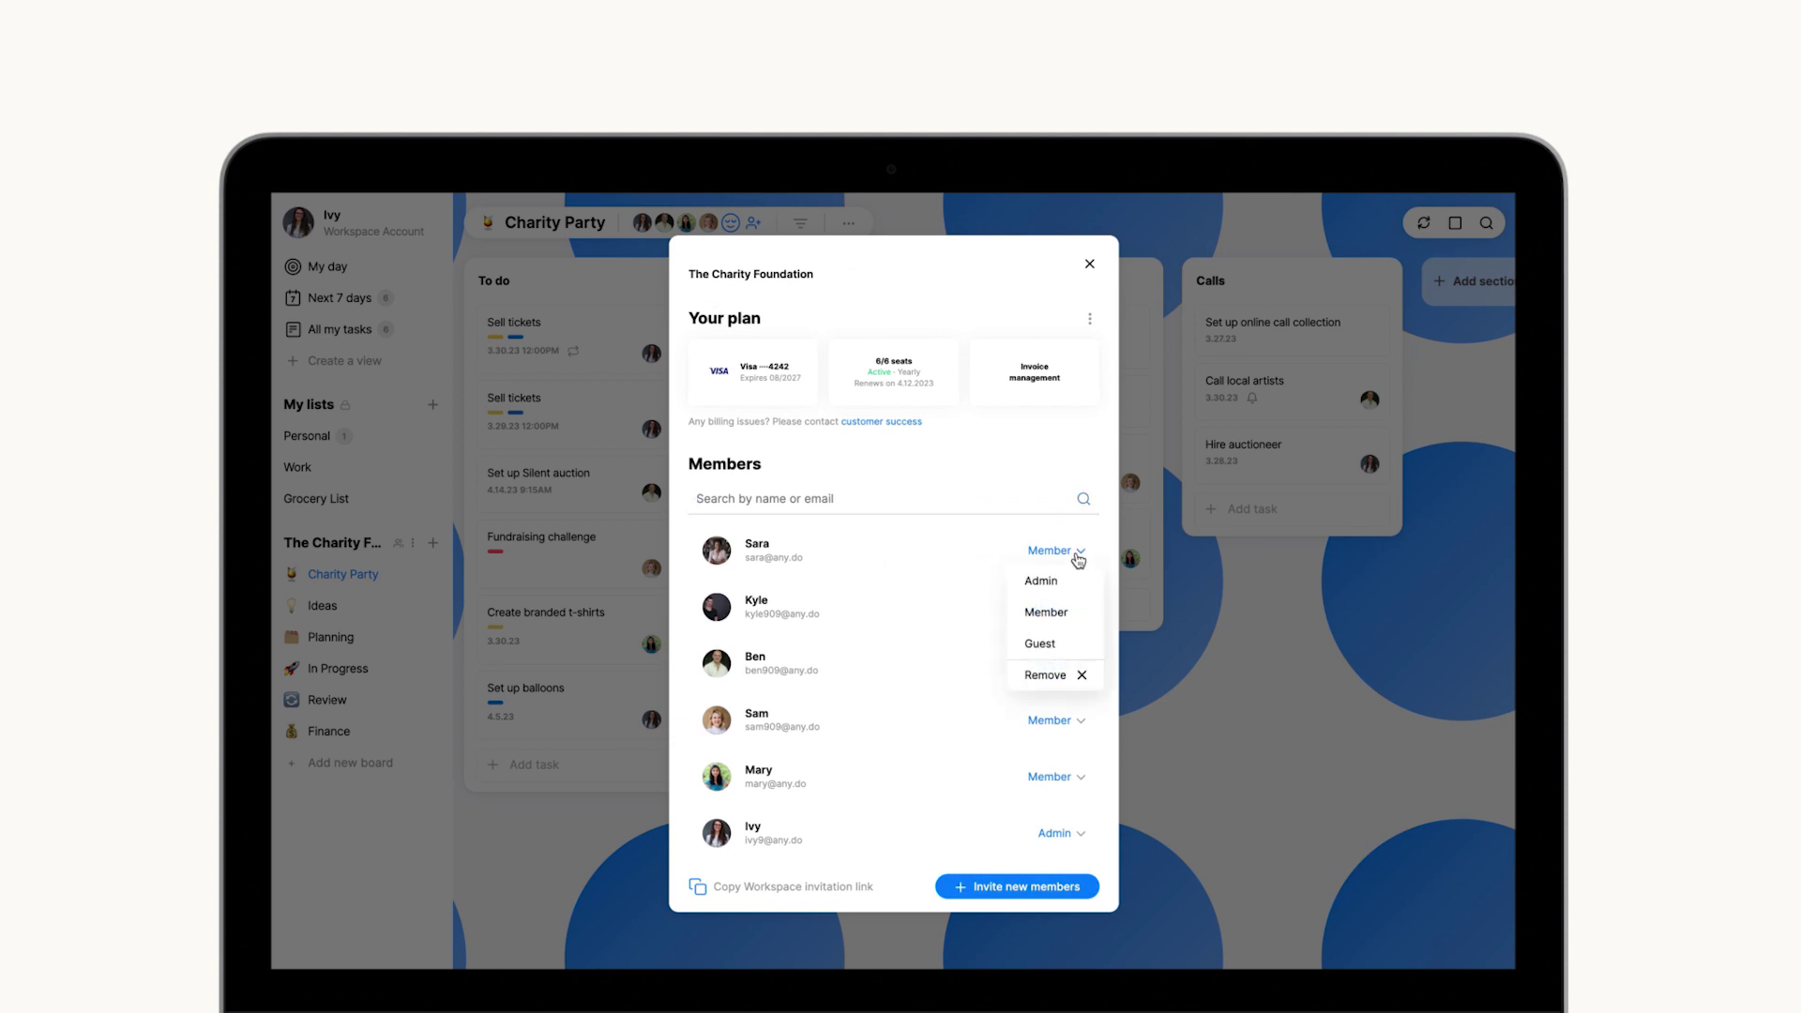
click(1037, 675)
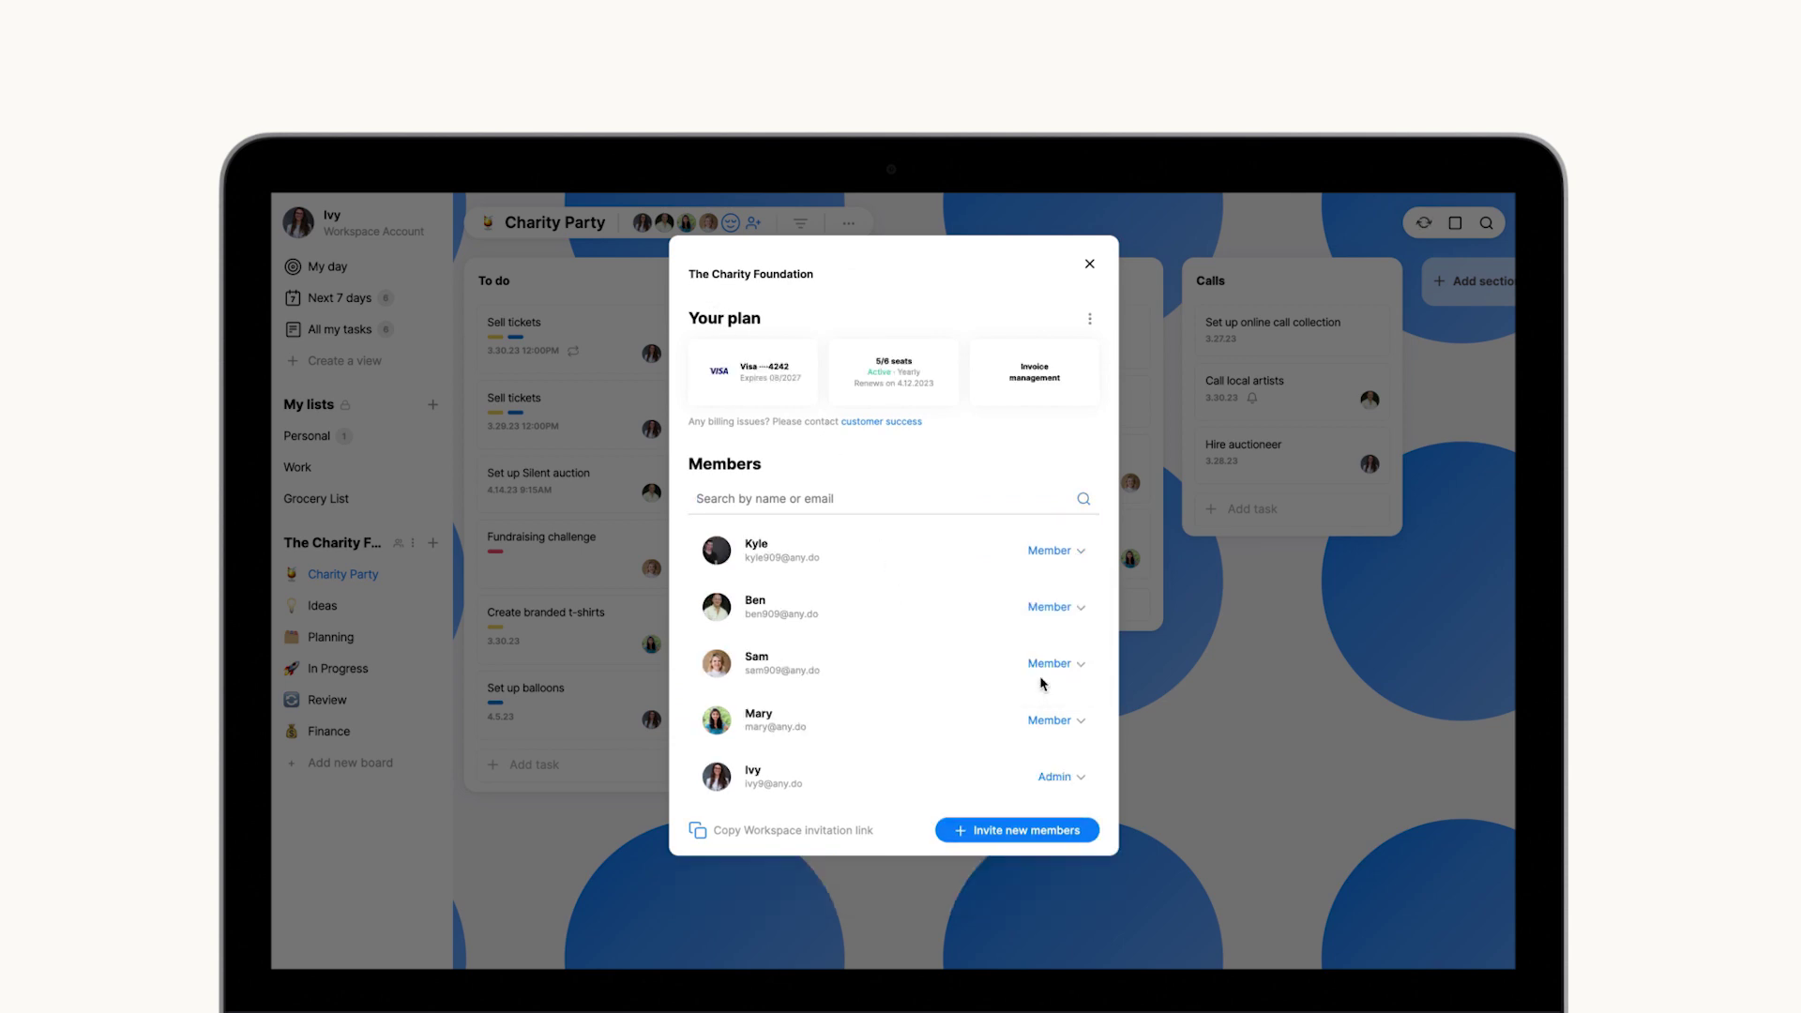